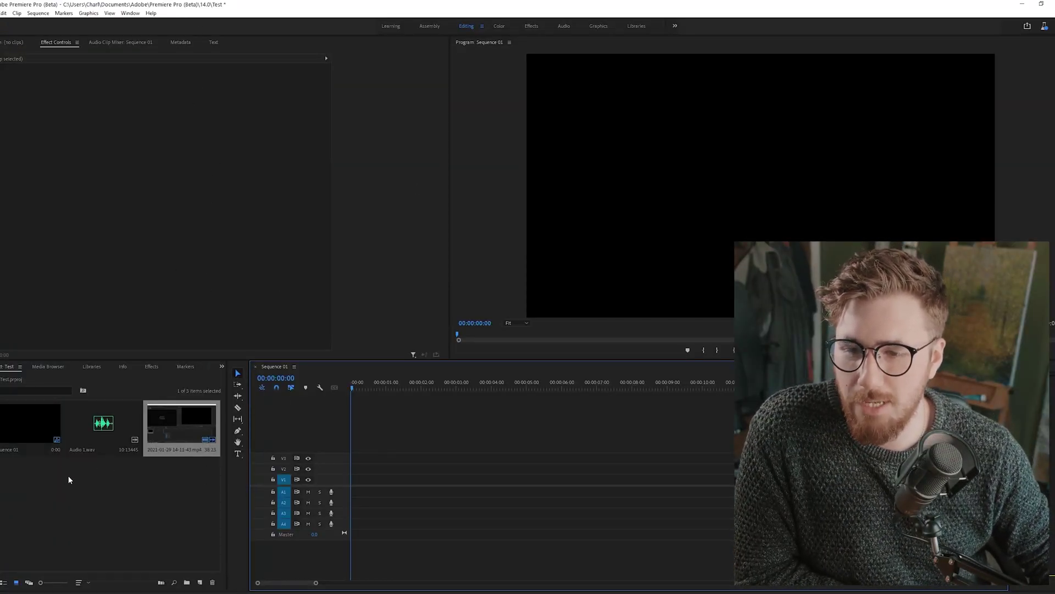
Delete the dated mp4 clip from the project and inspect Audio 1.wav's metadata.
{"action": "left_click", "coordinate": [161, 428]}
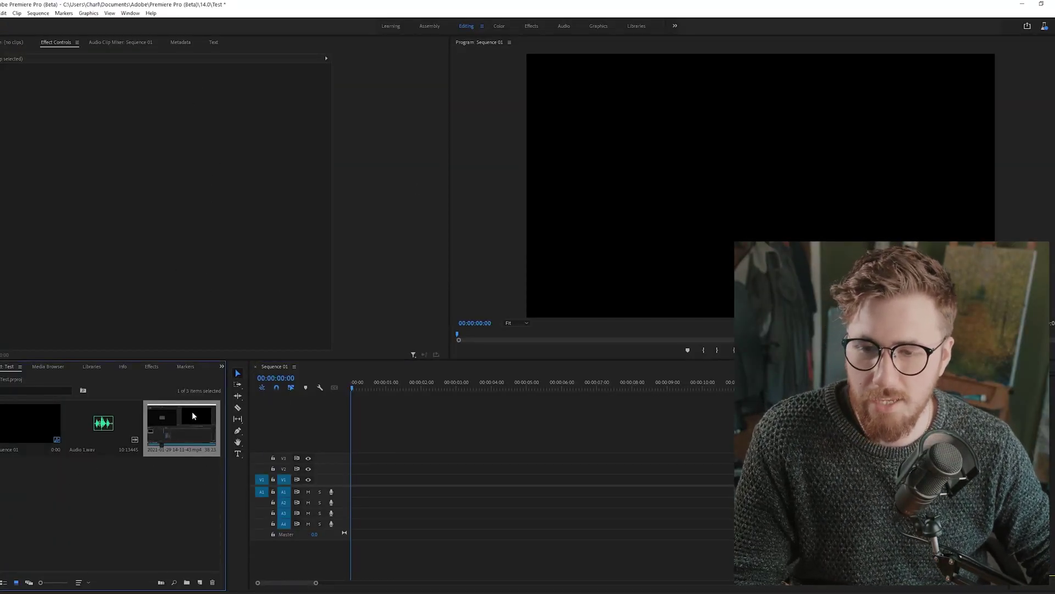
{"action": "key", "text": "Delete"}
{"action": "left_click", "coordinate": [103, 428]}
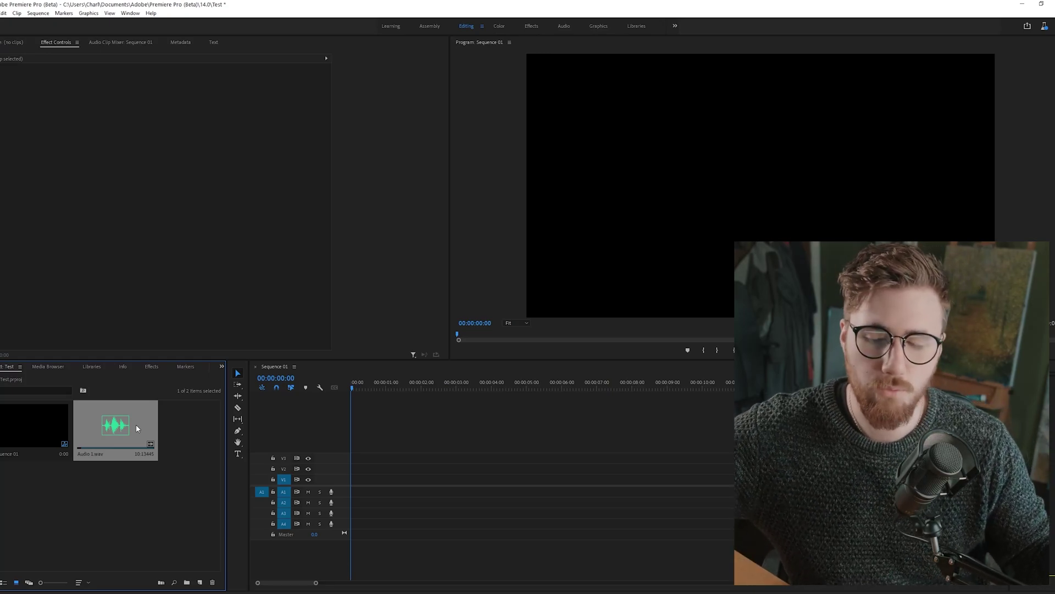
{"action": "left_click", "coordinate": [180, 42]}
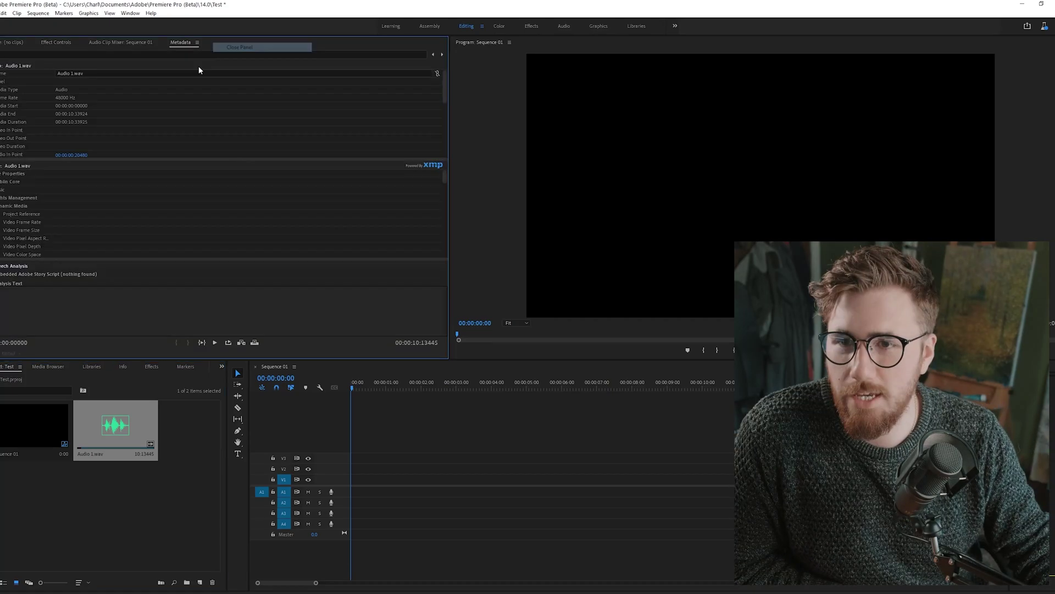
Open the Window > Text panel and butt the second A2 audio clip against the first.
{"action": "left_click", "coordinate": [128, 14]}
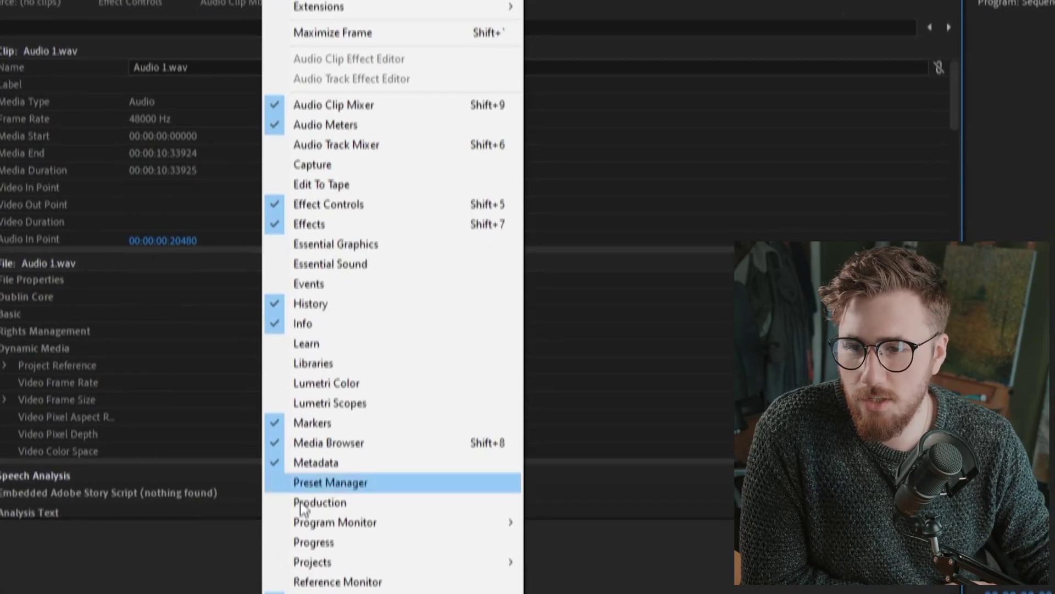
{"action": "left_click", "coordinate": [306, 465]}
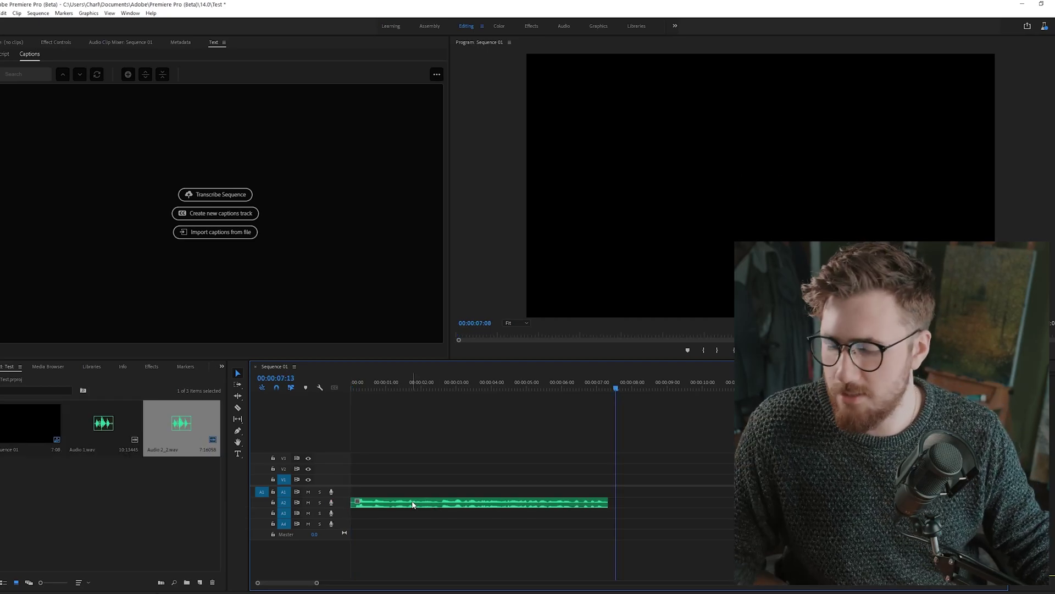
{"action": "scroll", "coordinate": [381, 502], "scroll_direction": "up", "scroll_amount": 3}
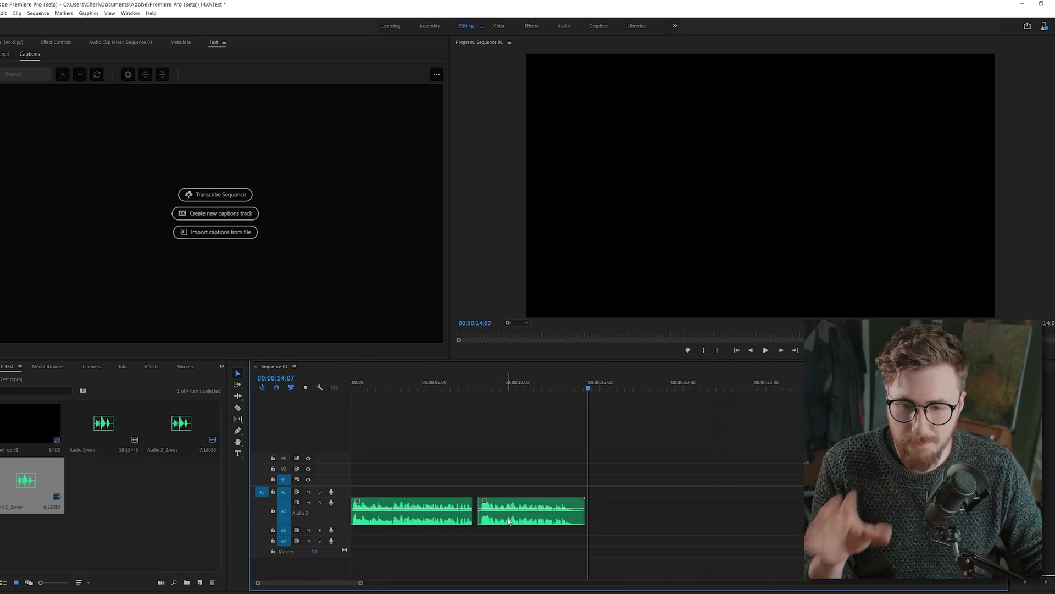
{"action": "left_click_drag", "start_coordinate": [509, 521], "coordinate": [498, 503]}
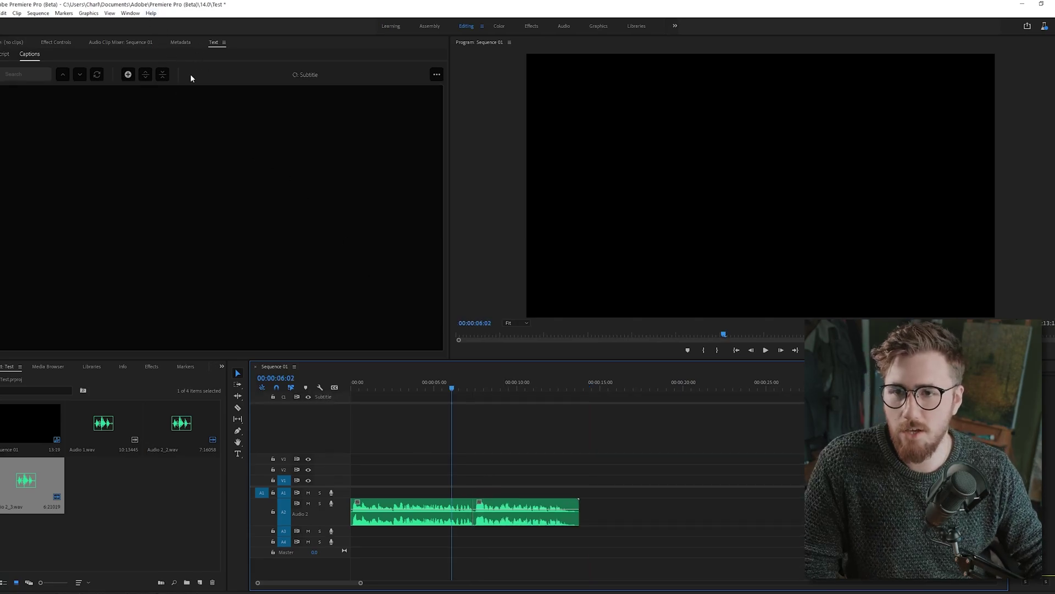
Create a transcription of Sequence 01 from the Master audio track in English.
{"action": "left_click", "coordinate": [209, 46]}
{"action": "left_click", "coordinate": [1, 55]}
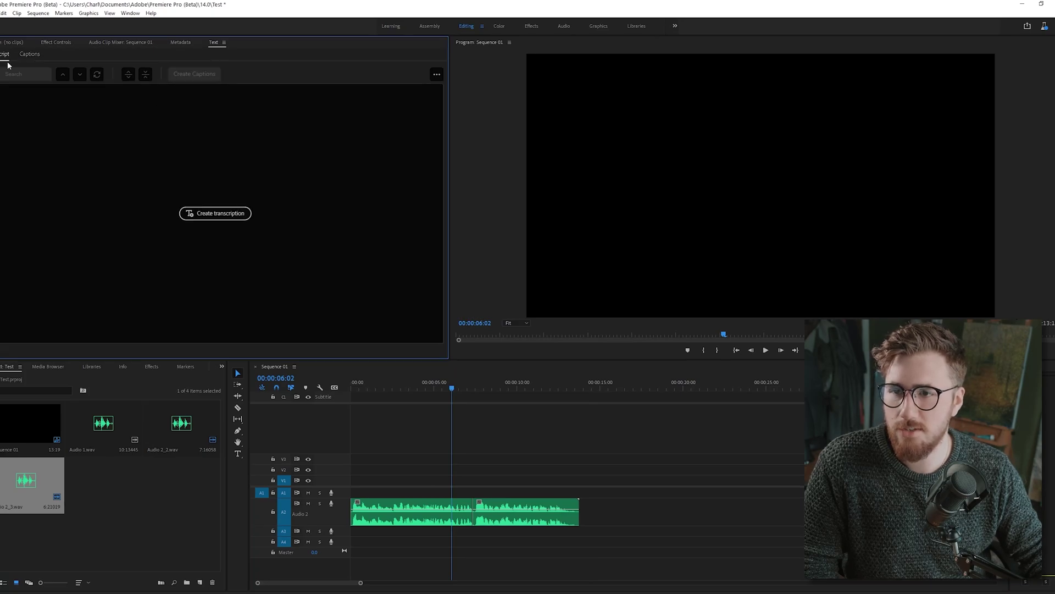
{"action": "left_click", "coordinate": [215, 214]}
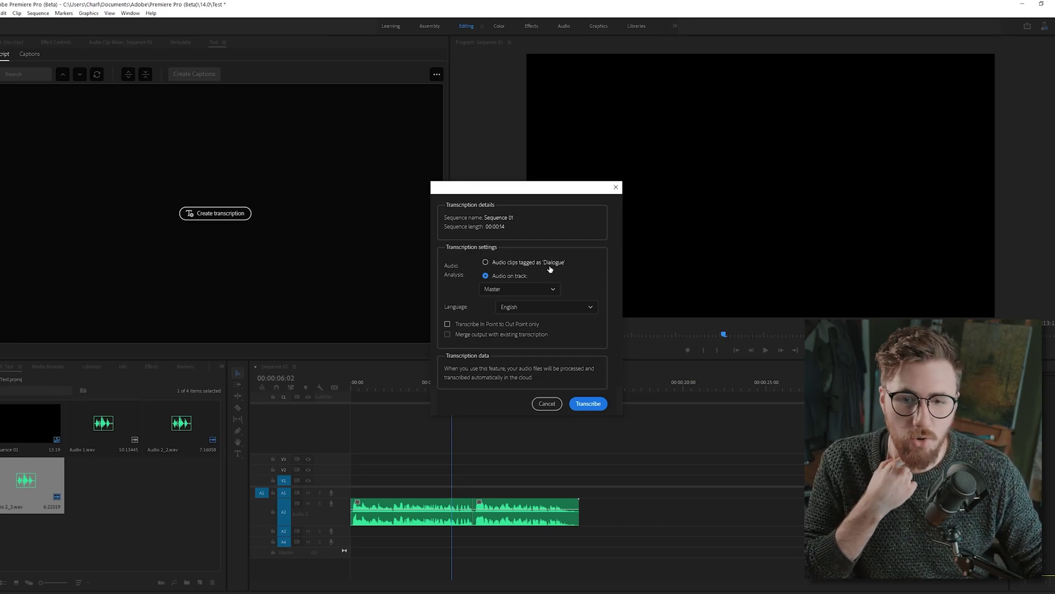
{"action": "left_click", "coordinate": [513, 291]}
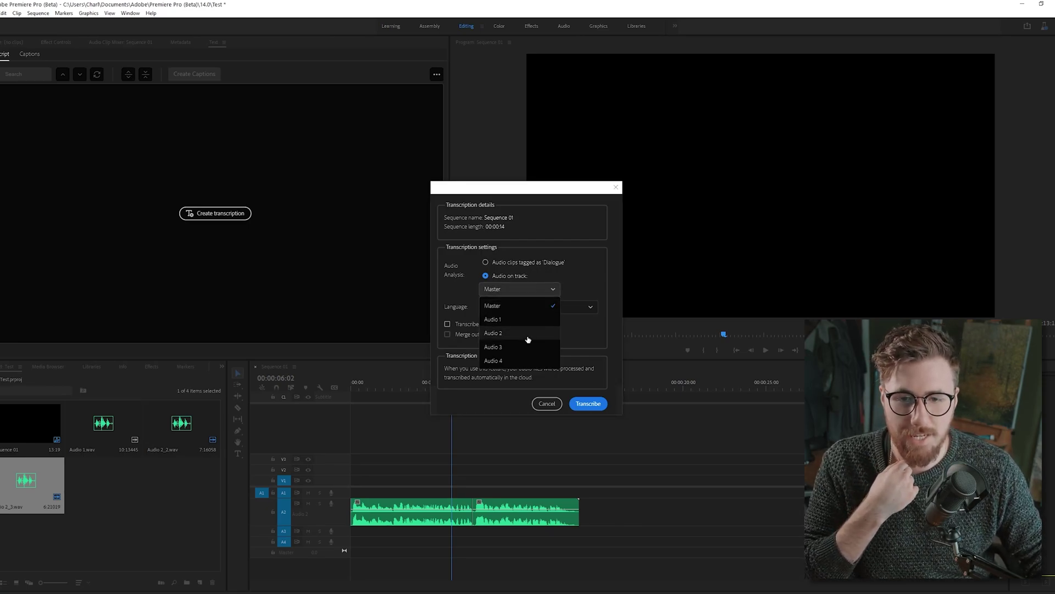
{"action": "left_click", "coordinate": [531, 293]}
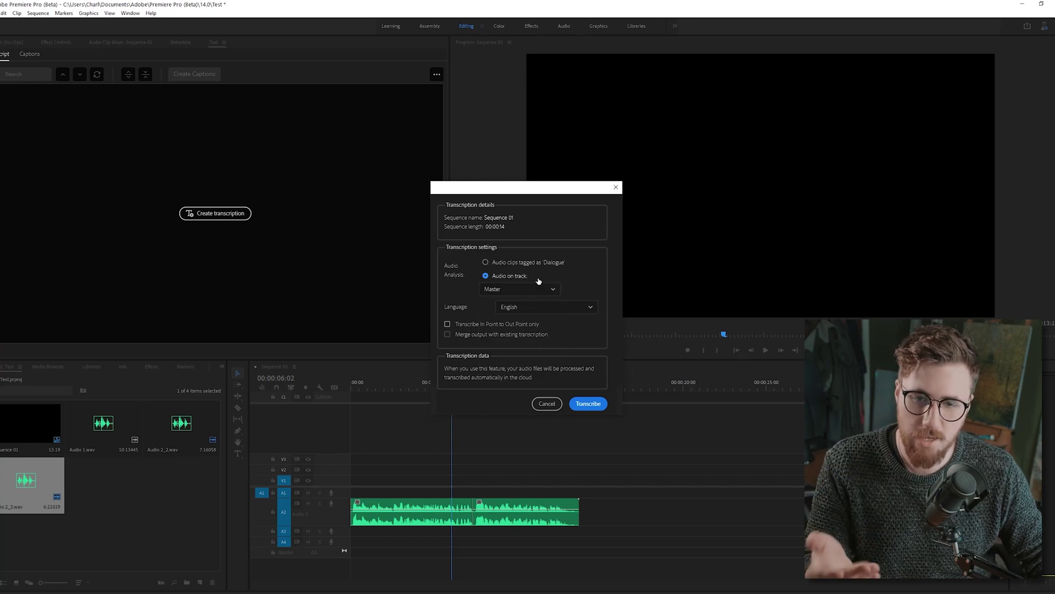
{"action": "left_click", "coordinate": [588, 404]}
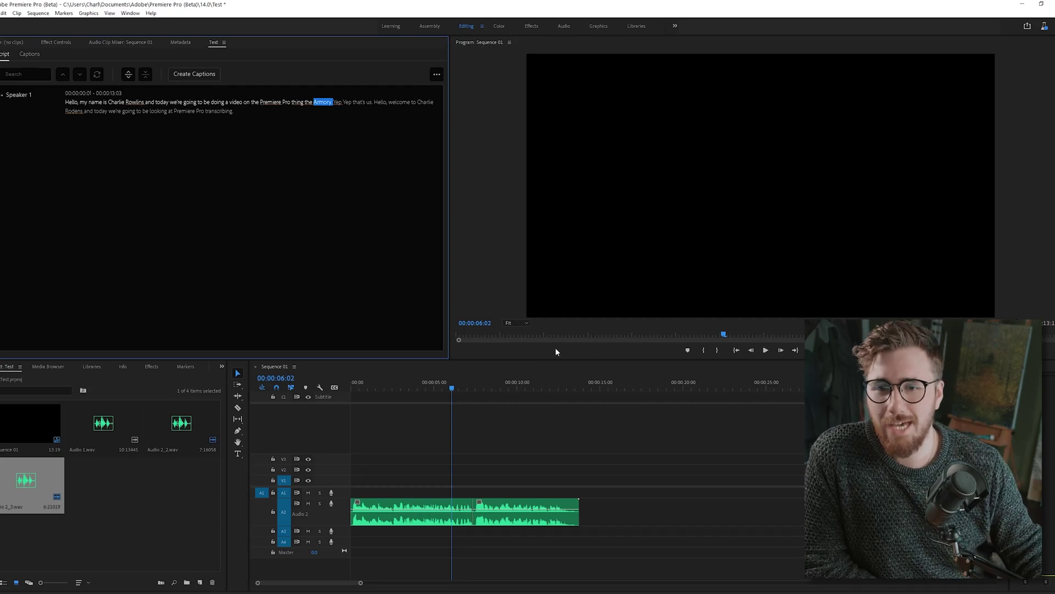
Scrub the playhead to the first spoken word and play the sequence alongside the transcript.
{"action": "left_click_drag", "start_coordinate": [452, 387], "coordinate": [327, 381]}
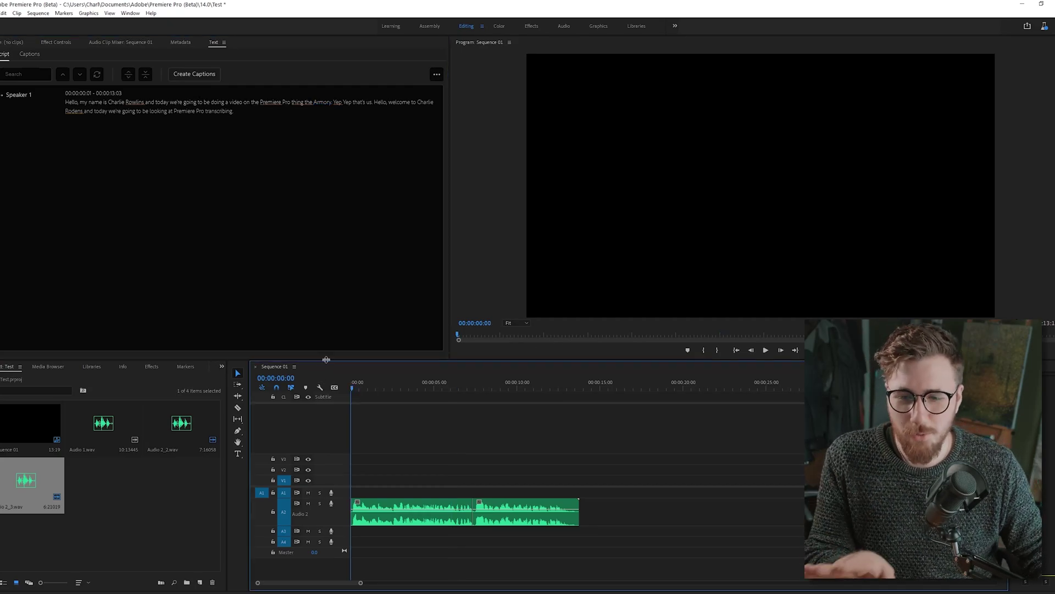
{"action": "left_click", "coordinate": [354, 387]}
{"action": "mouse_move", "coordinate": [355, 388]}
{"action": "left_mouse_down"}
{"action": "mouse_move", "coordinate": [427, 386]}
{"action": "mouse_move", "coordinate": [354, 383]}
{"action": "left_mouse_up"}
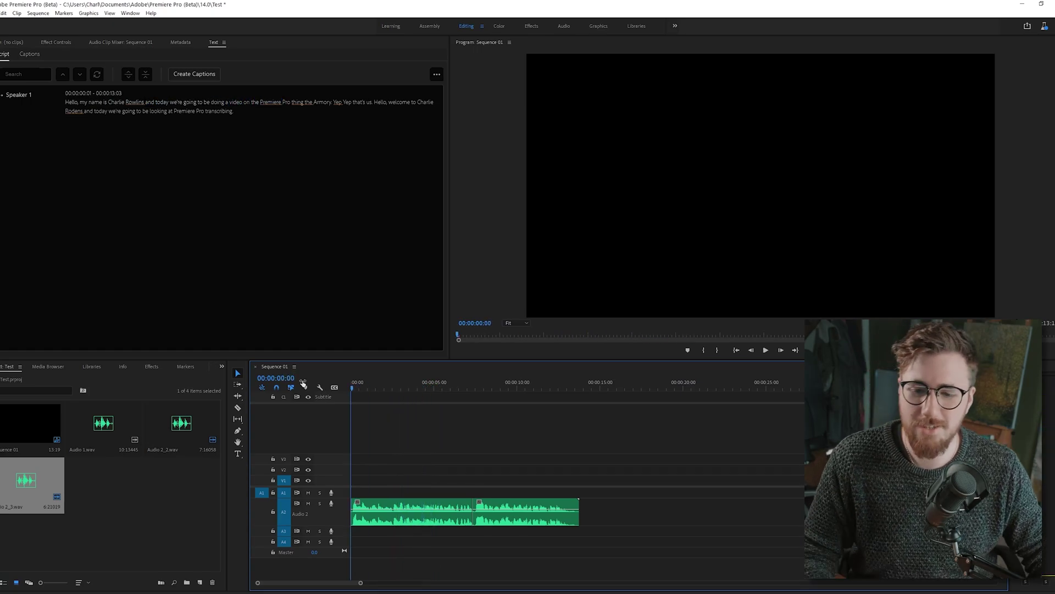
{"action": "key", "text": "space"}
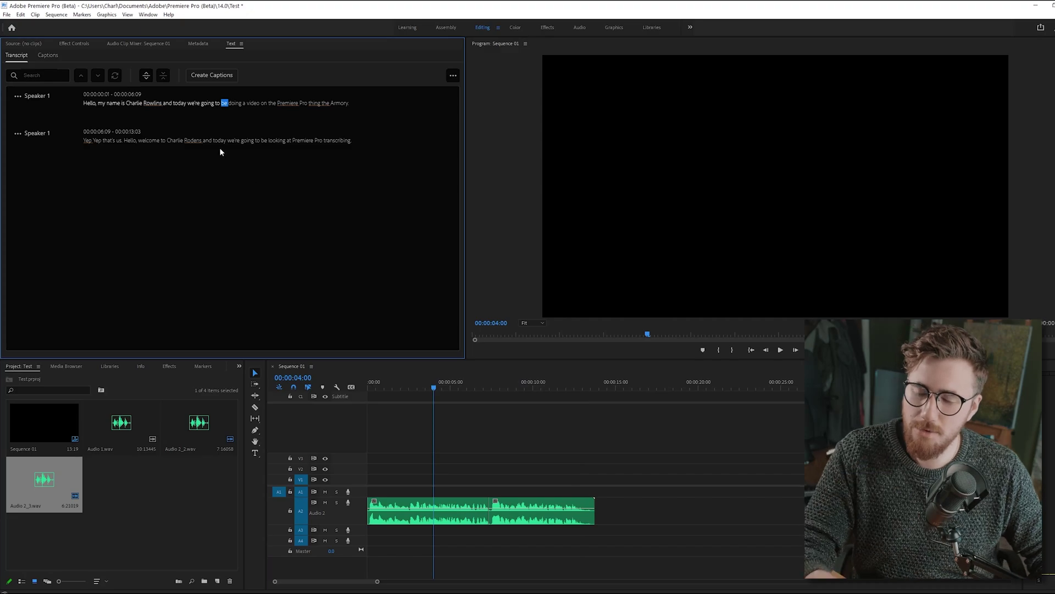
Create Subtitle-format captions from the sequence transcript and play back to preview them.
{"action": "left_click", "coordinate": [213, 74]}
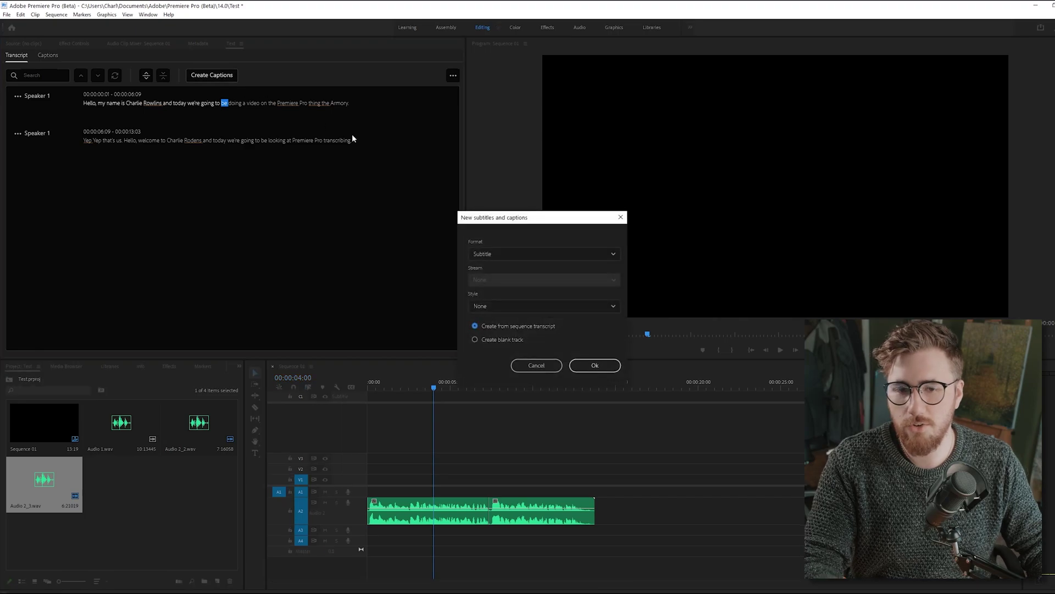
{"action": "left_click", "coordinate": [506, 256]}
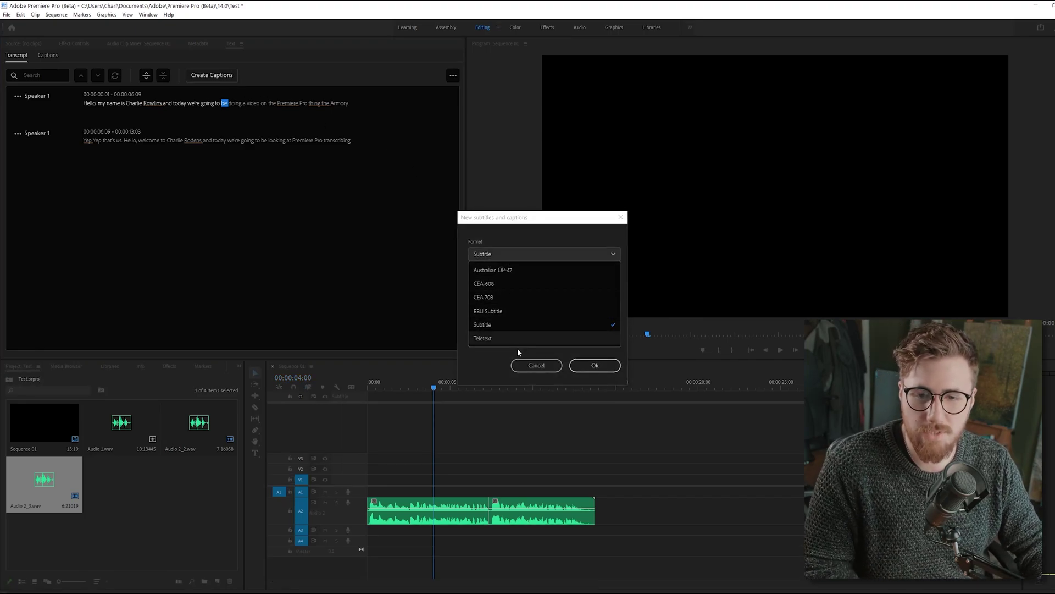
{"action": "left_click", "coordinate": [498, 323]}
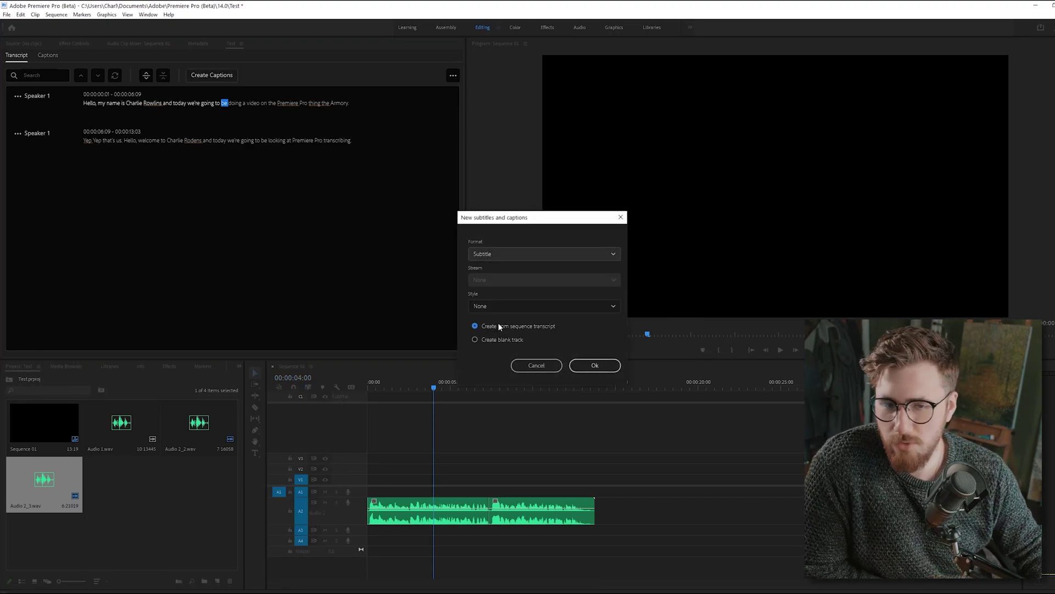
{"action": "left_click", "coordinate": [595, 365]}
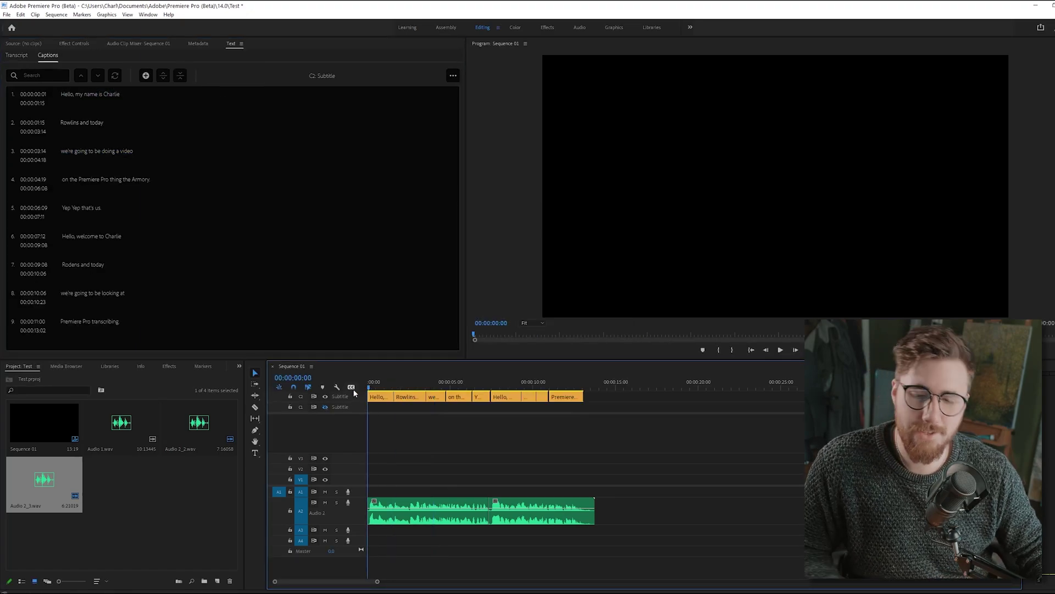
{"action": "key", "text": "space"}
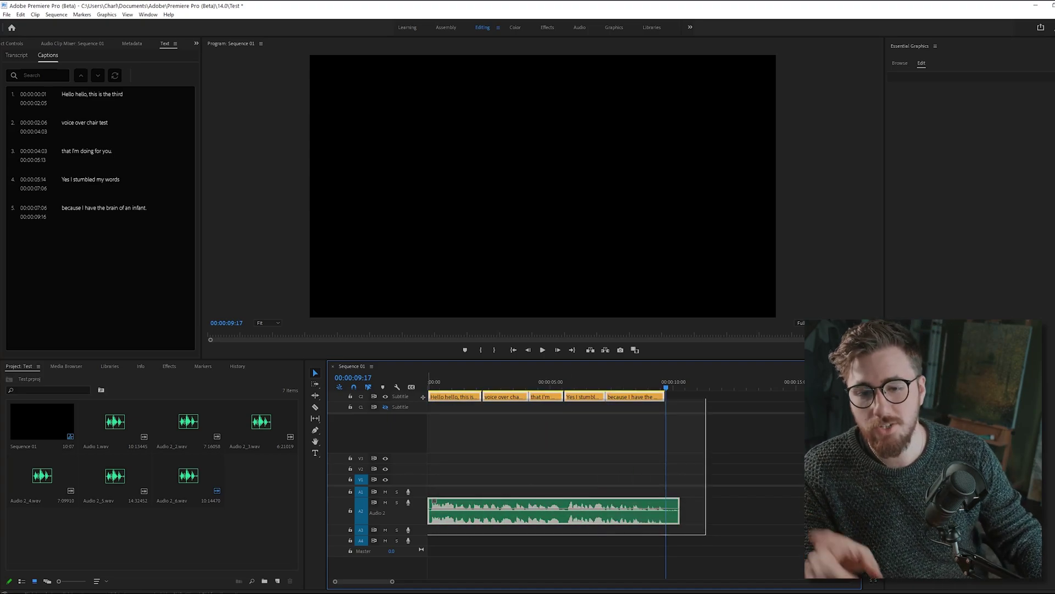
Marquee-select all caption and audio clips on the timeline and delete them.
{"action": "left_click_drag", "start_coordinate": [712, 538], "coordinate": [421, 390]}
{"action": "key", "text": "Delete"}
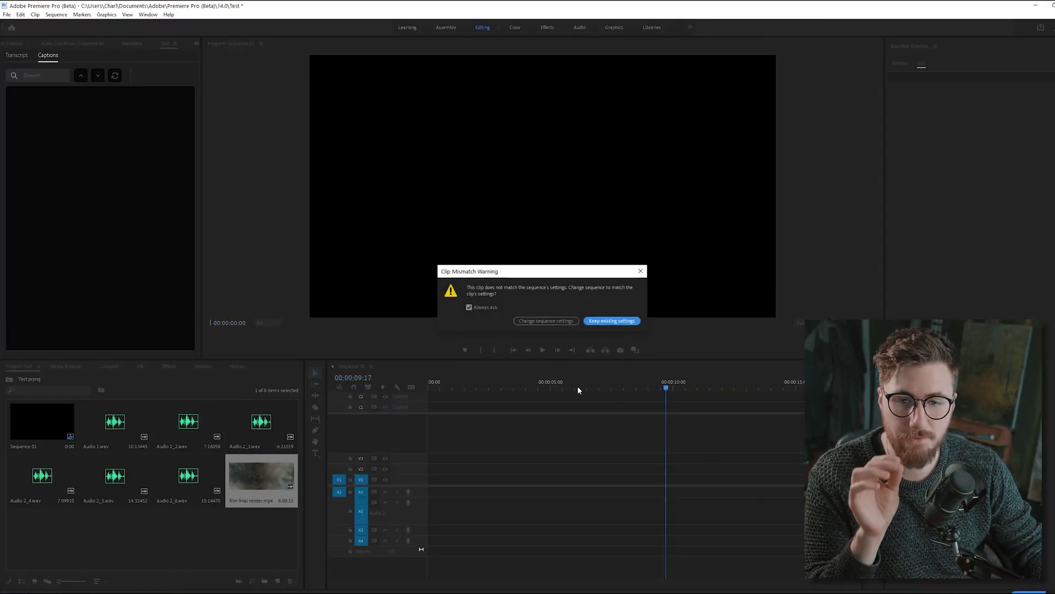
Match the sequence to the film clip's settings and jump to the start.
{"action": "left_click", "coordinate": [556, 321]}
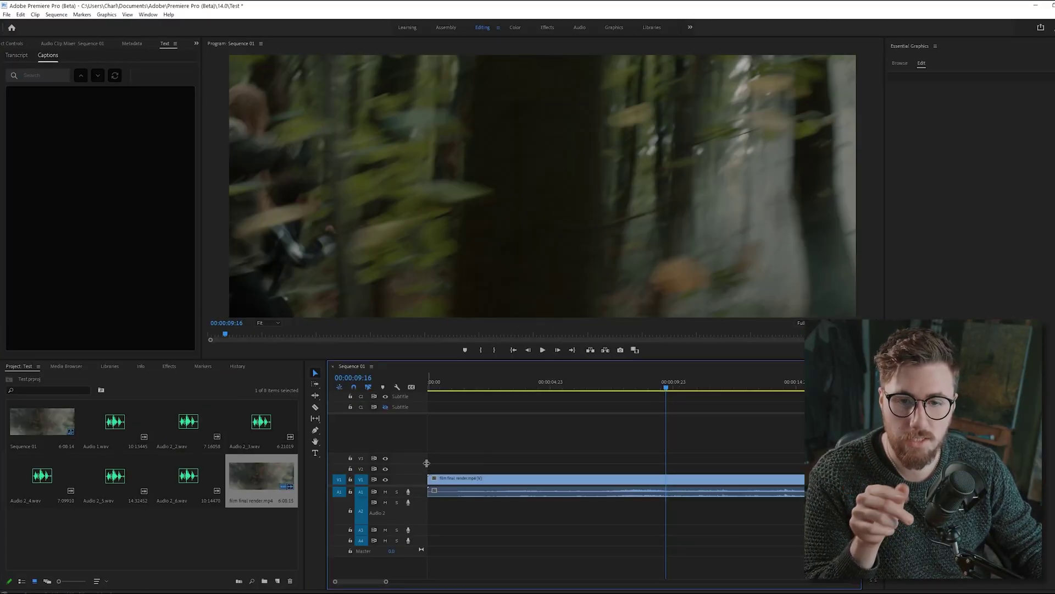
{"action": "key", "text": "Home"}
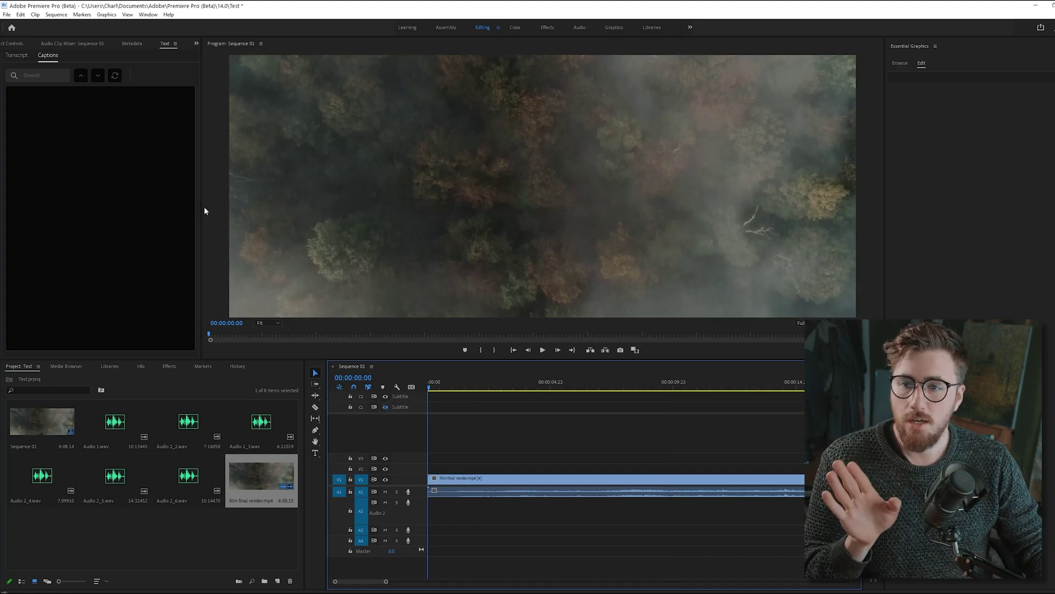
{"action": "left_click_drag", "start_coordinate": [198, 211], "coordinate": [315, 214]}
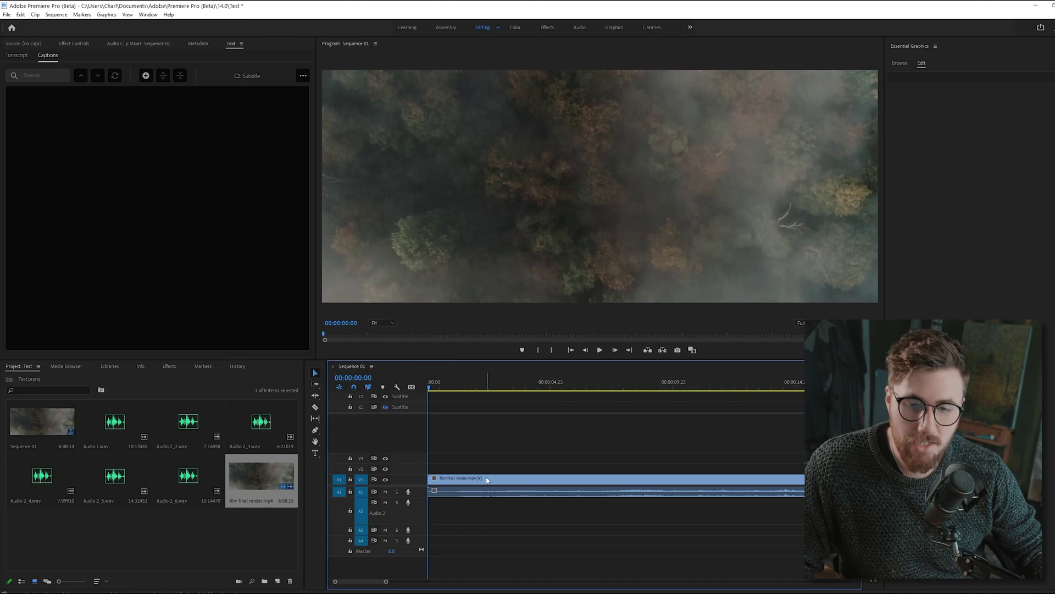
Scrub through the film and return the playhead to 00:00:00:00.
{"action": "left_click_drag", "start_coordinate": [488, 385], "coordinate": [677, 395]}
{"action": "key", "text": "minus"}
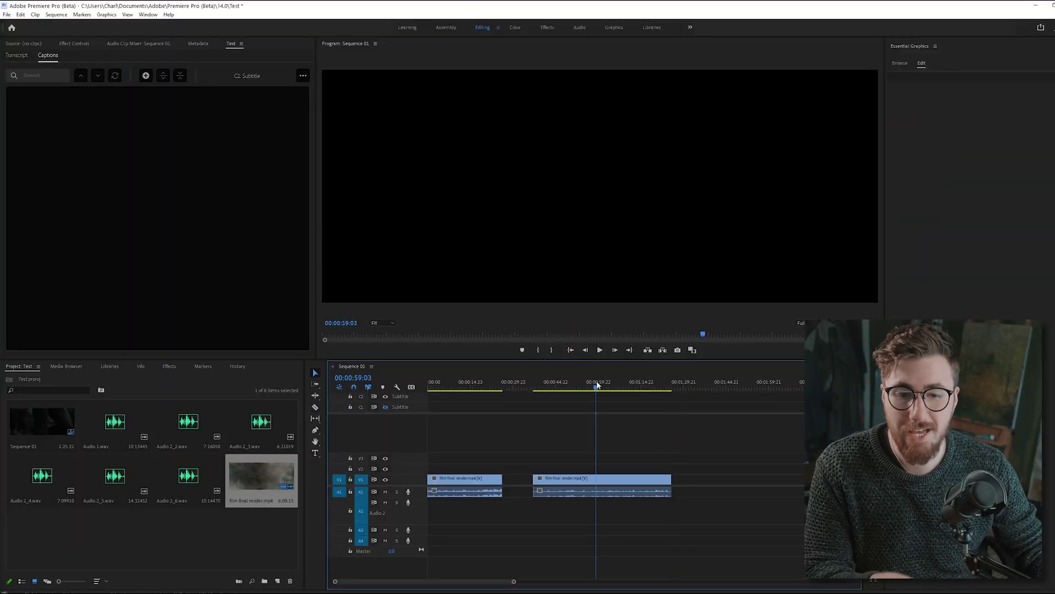
{"action": "left_click_drag", "start_coordinate": [597, 385], "coordinate": [592, 385]}
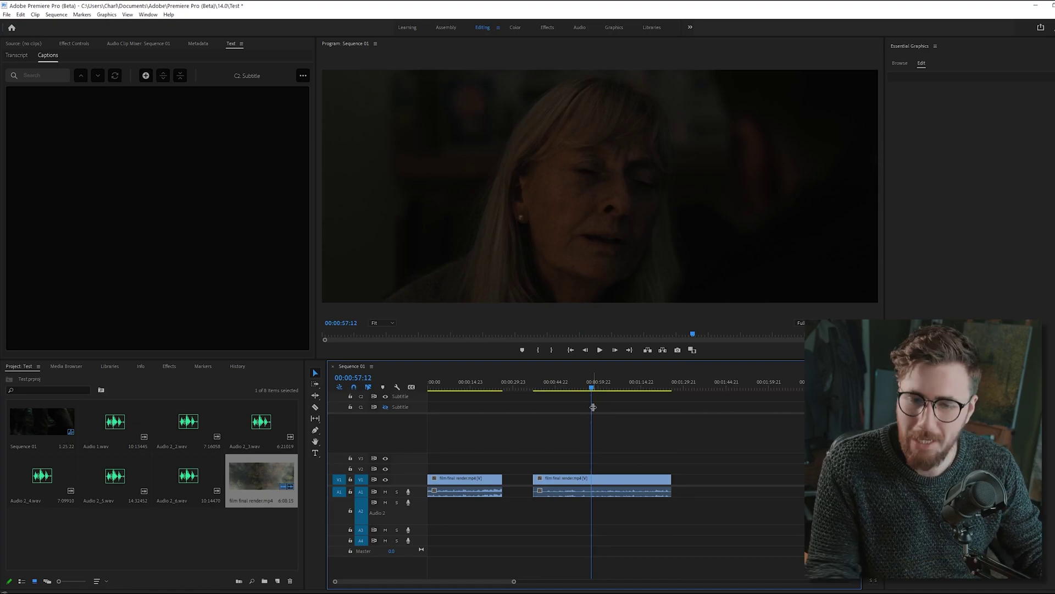
{"action": "left_click", "coordinate": [466, 390]}
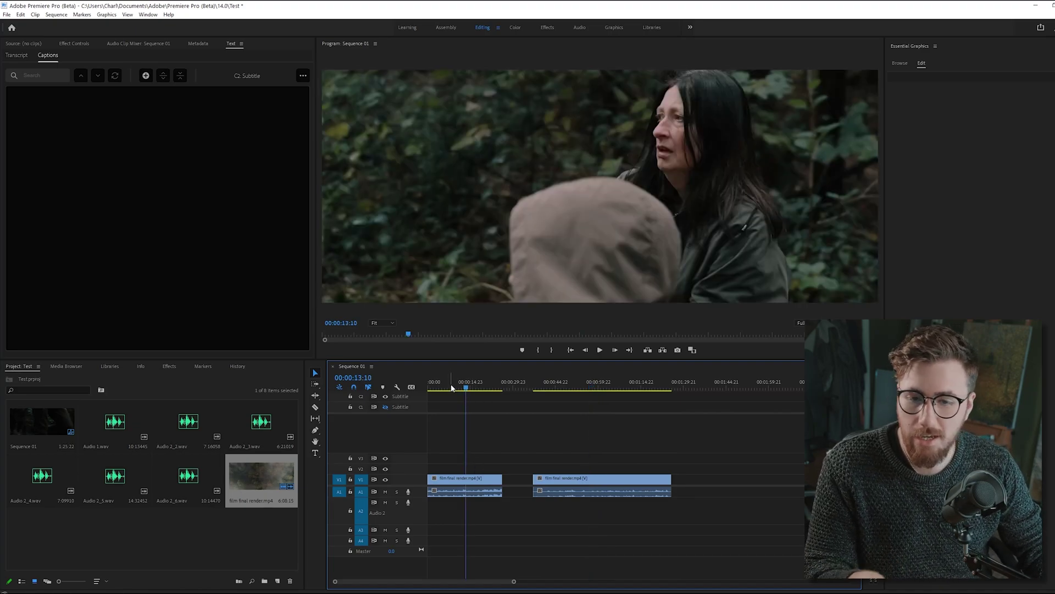
{"action": "left_click_drag", "start_coordinate": [452, 387], "coordinate": [430, 396]}
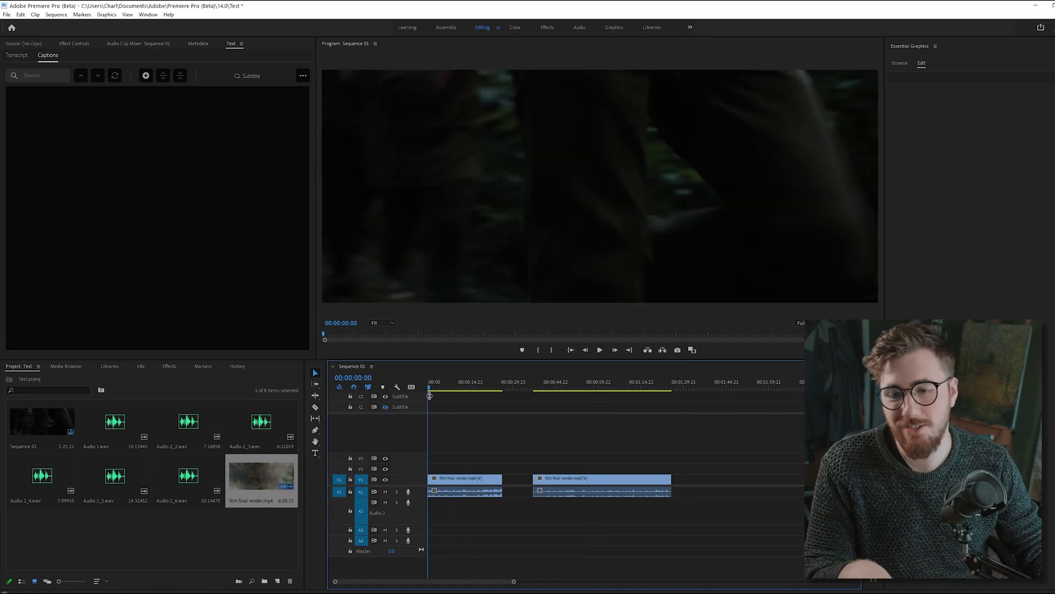
Clear the old test transcript text from the Transcript tab.
{"action": "left_click", "coordinate": [23, 57]}
{"action": "double_click", "coordinate": [98, 103]}
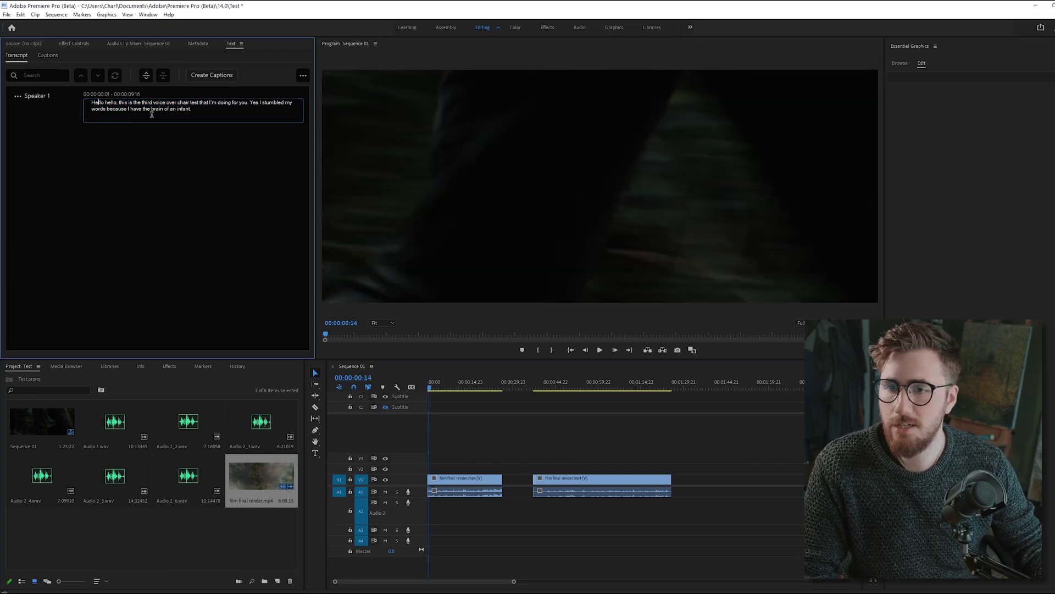
{"action": "key", "text": "BackSpace"}
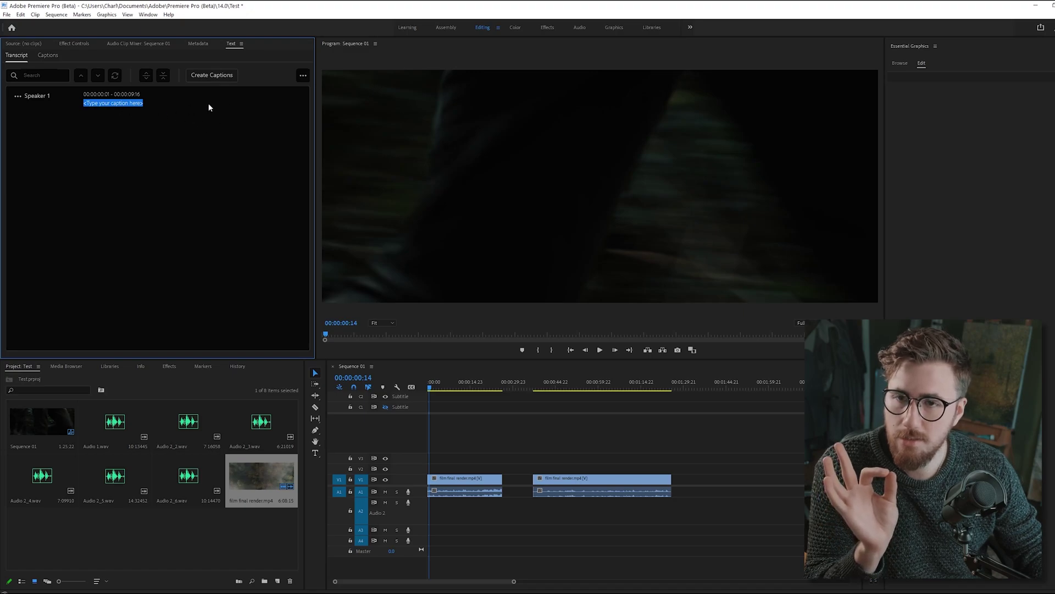
Re-transcribe the whole sequence and bring up the Create Captions options.
{"action": "left_click", "coordinate": [288, 95]}
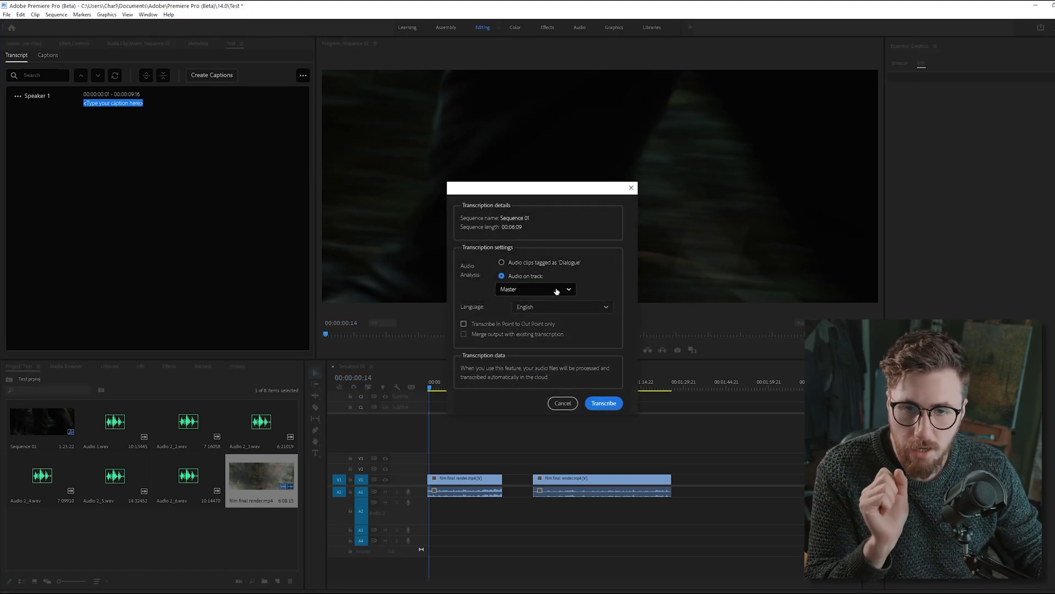
{"action": "left_click", "coordinate": [603, 403]}
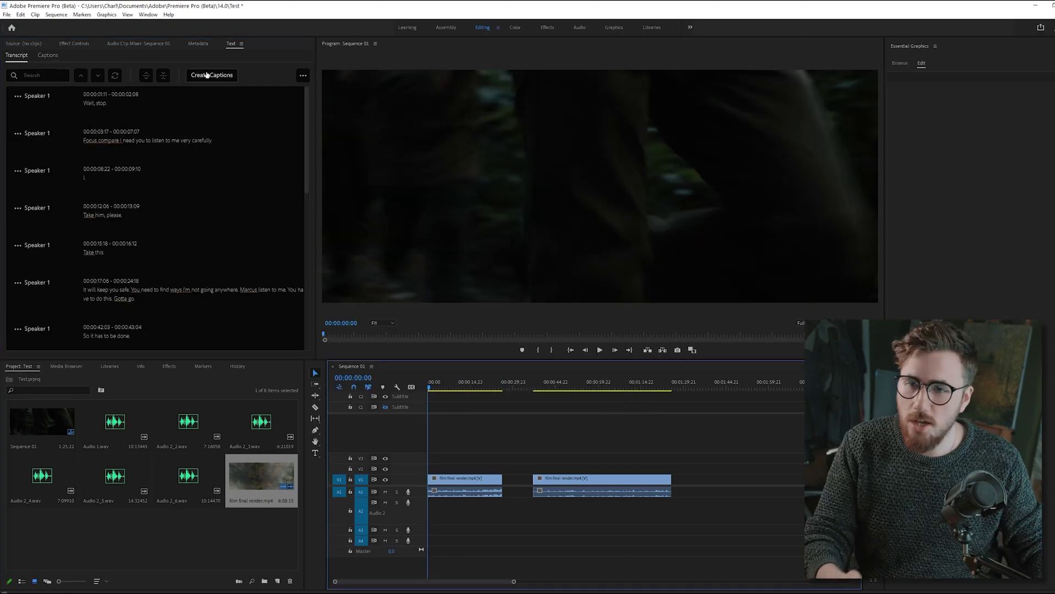
{"action": "left_click", "coordinate": [206, 75]}
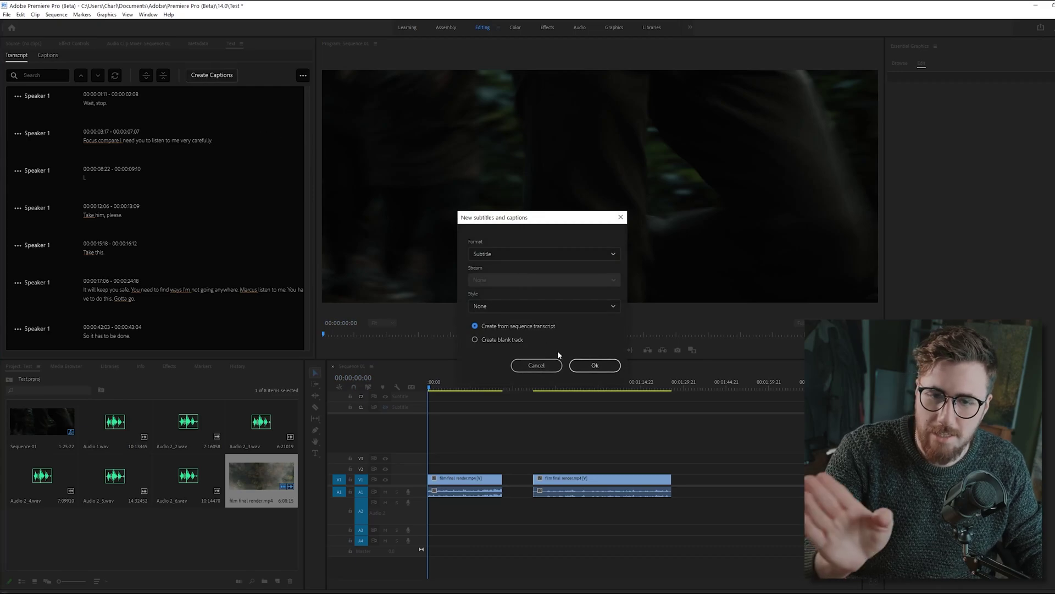
Create subtitles from the sequence transcript and zoom the timeline in.
{"action": "left_click", "coordinate": [601, 365]}
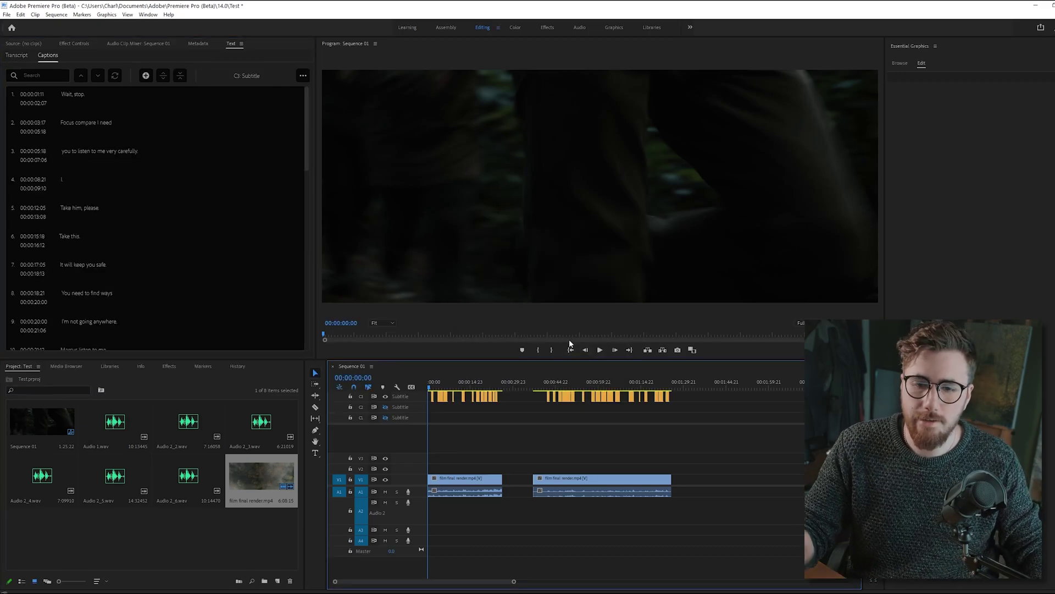
{"action": "key", "text": "equal"}
{"action": "key", "text": "equal"}
{"action": "key", "text": "equal"}
{"action": "key", "text": "equal"}
{"action": "key", "text": "equal"}
{"action": "scroll", "coordinate": [479, 440], "scroll_direction": "up", "scroll_amount": 1}
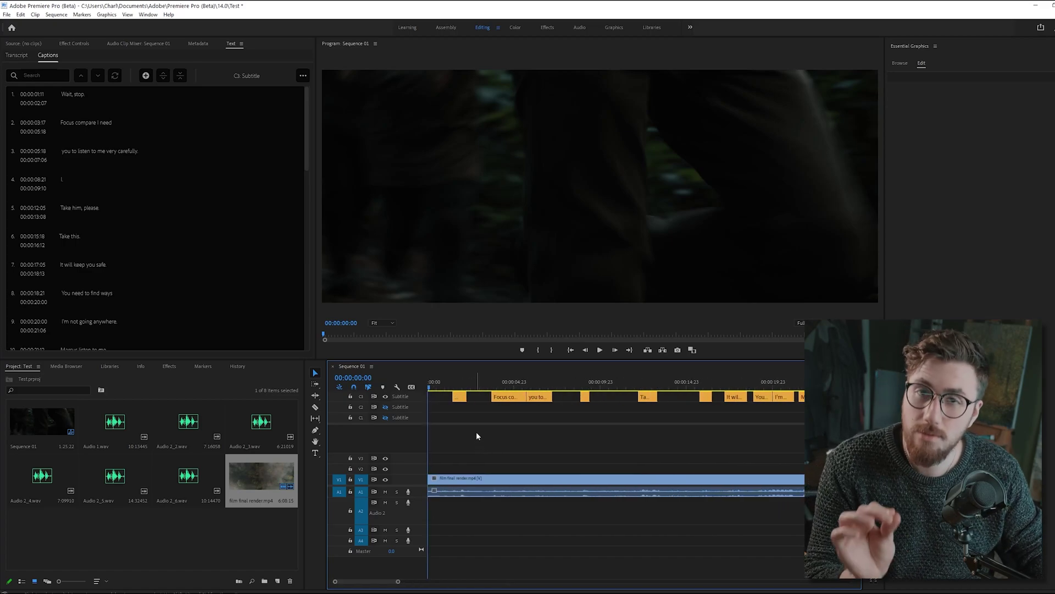
Play the film, pausing and rewinding, to review the subtitles over the footage.
{"action": "key", "text": "space"}
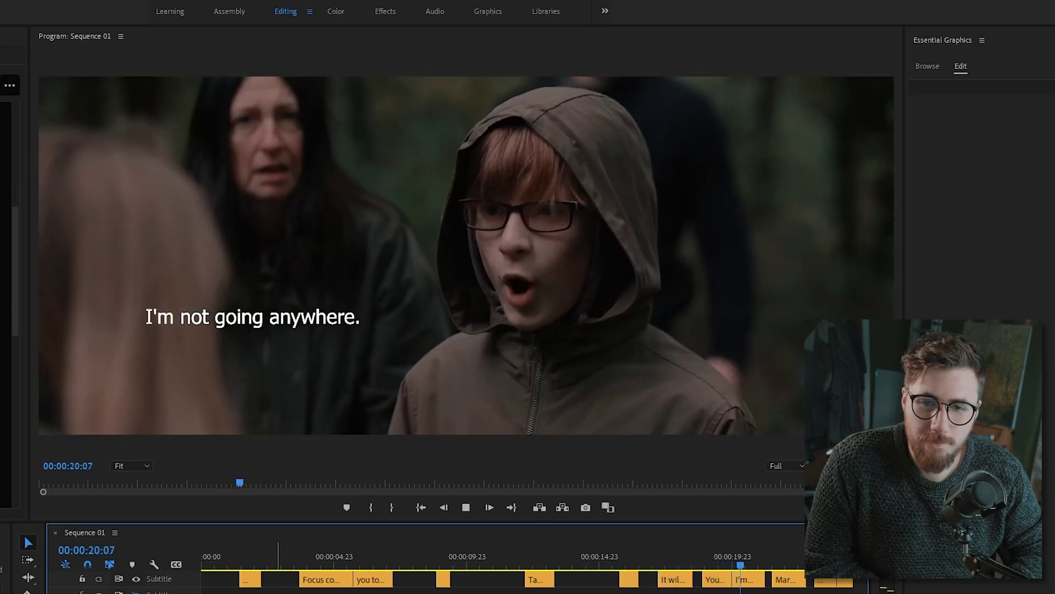
{"action": "key", "text": "space"}
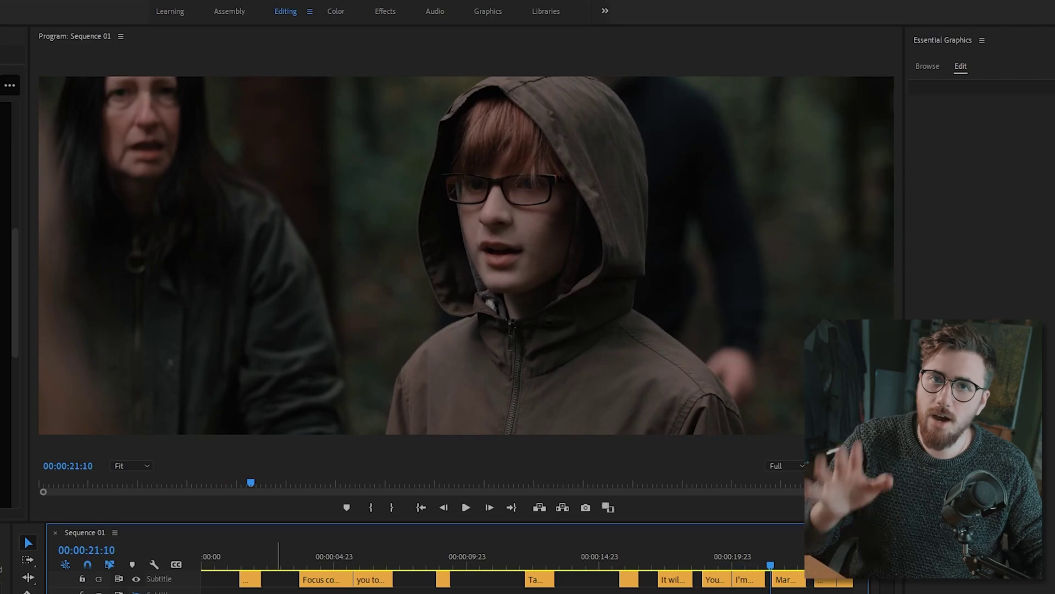
{"action": "scroll", "coordinate": [495, 571], "scroll_direction": "right", "scroll_amount": 4}
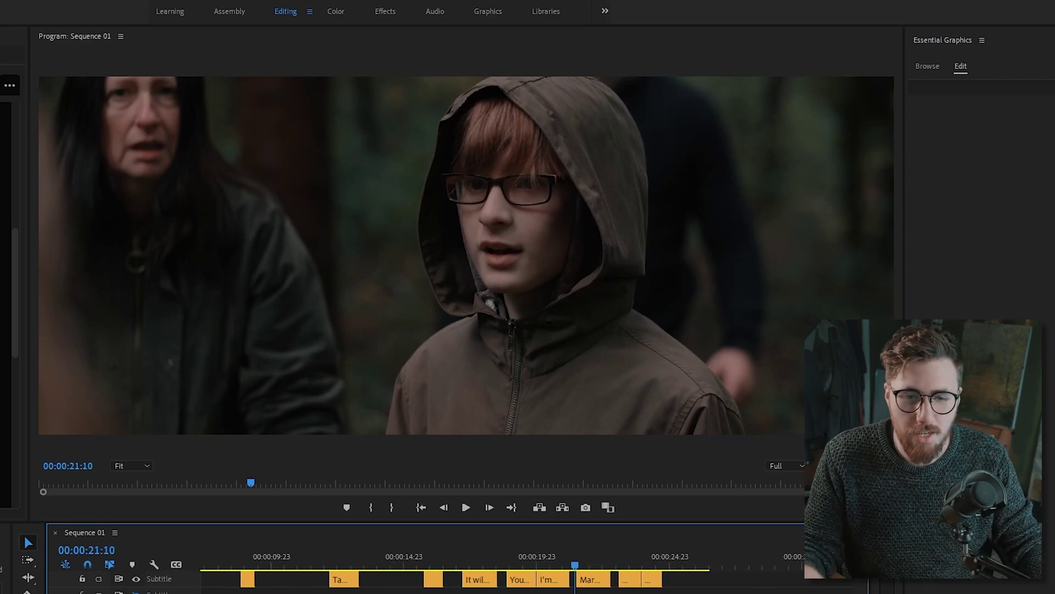
{"action": "key", "text": "space"}
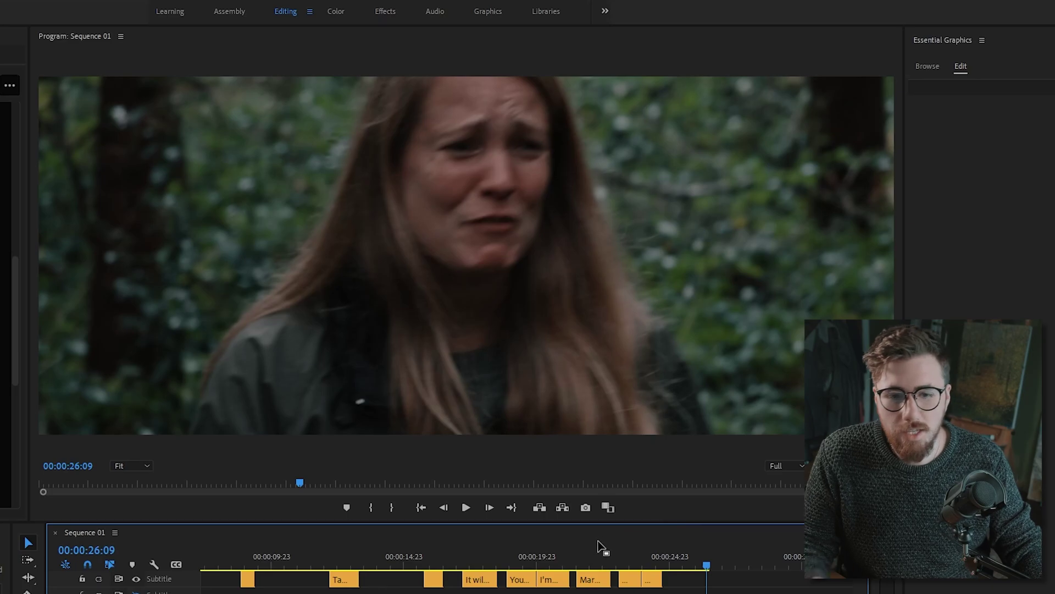
{"action": "mouse_move", "coordinate": [601, 558]}
{"action": "left_mouse_down"}
{"action": "mouse_move", "coordinate": [100, 586]}
{"action": "mouse_move", "coordinate": [316, 569]}
{"action": "left_mouse_up"}
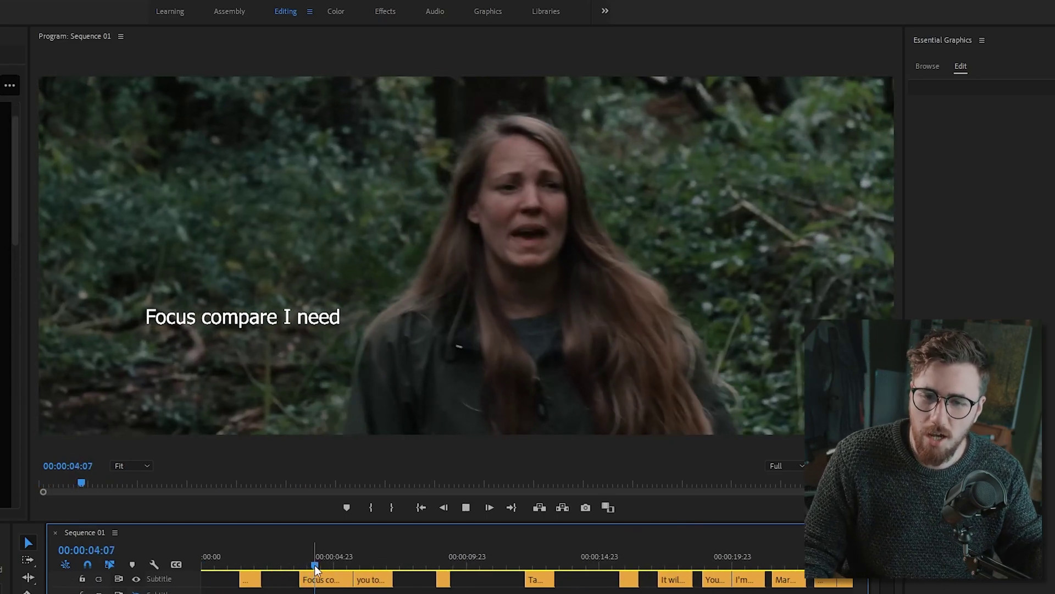
{"action": "key", "text": "space"}
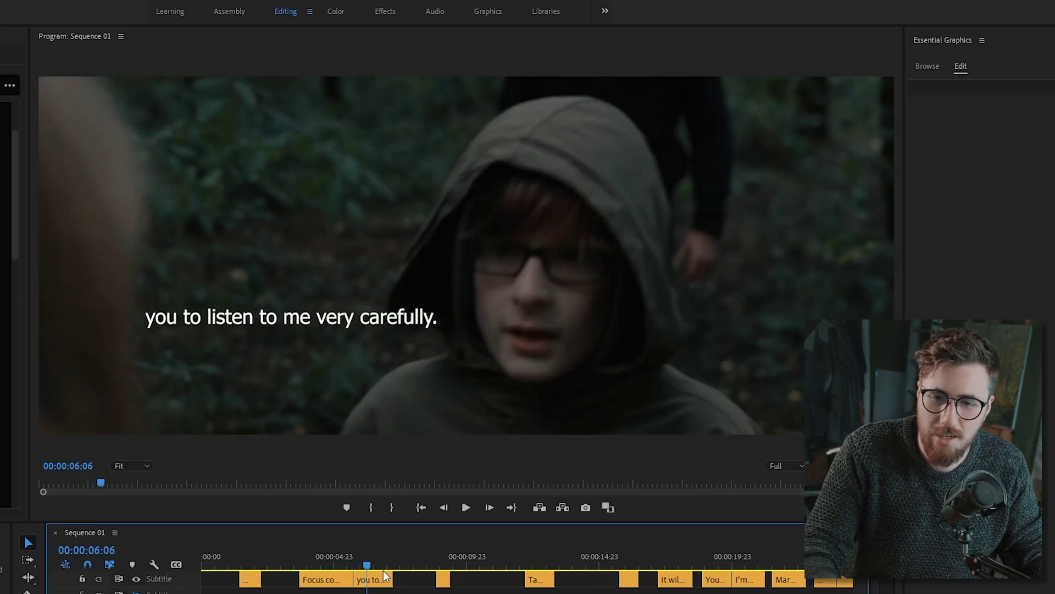
Select the 'you to listen to me very carefully.' subtitle and open it for text editing.
{"action": "left_click", "coordinate": [322, 312]}
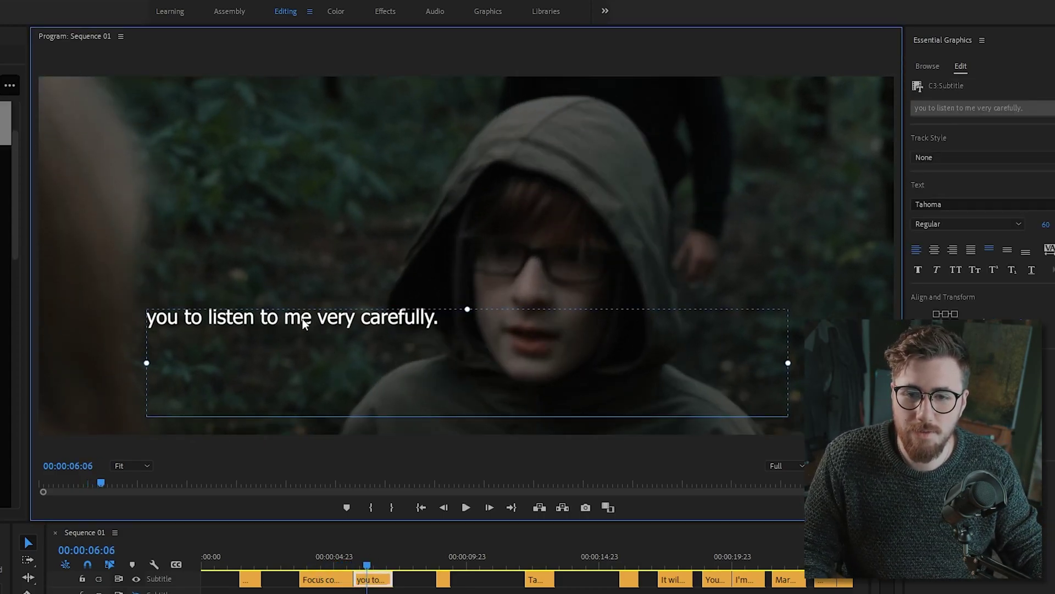
{"action": "double_click", "coordinate": [302, 318]}
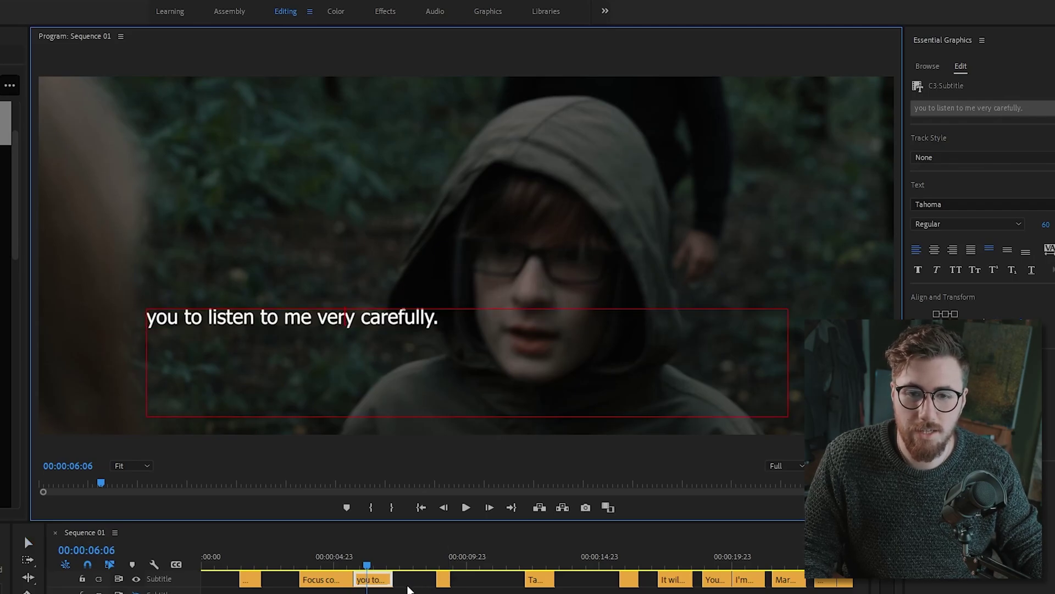
{"action": "left_click_drag", "start_coordinate": [324, 556], "coordinate": [292, 565]}
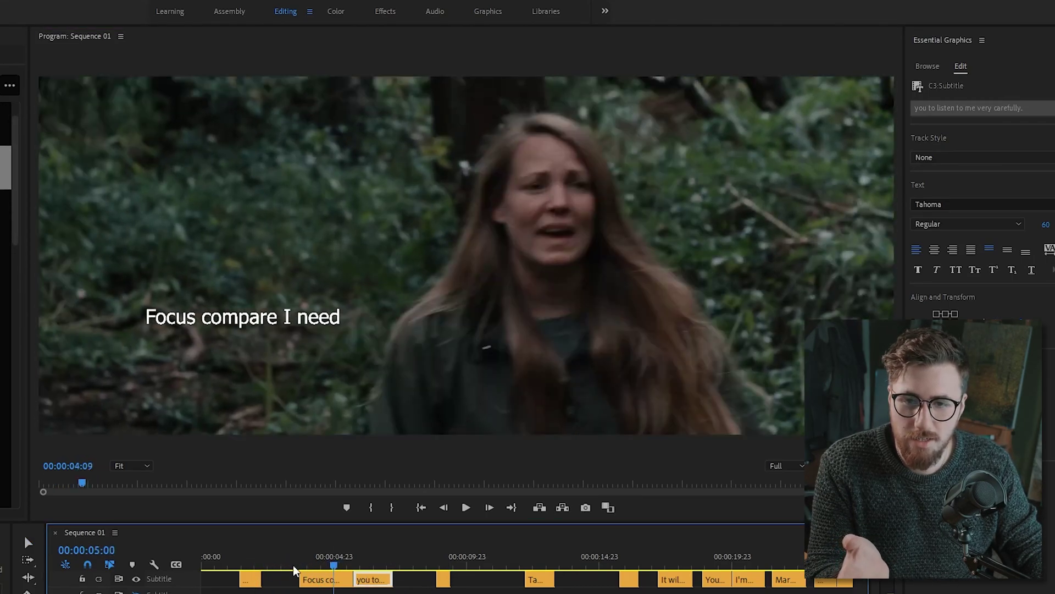
Scrub from the 'Wait, stop.' subtitle ahead to about forty-one seconds in.
{"action": "left_click", "coordinate": [249, 565]}
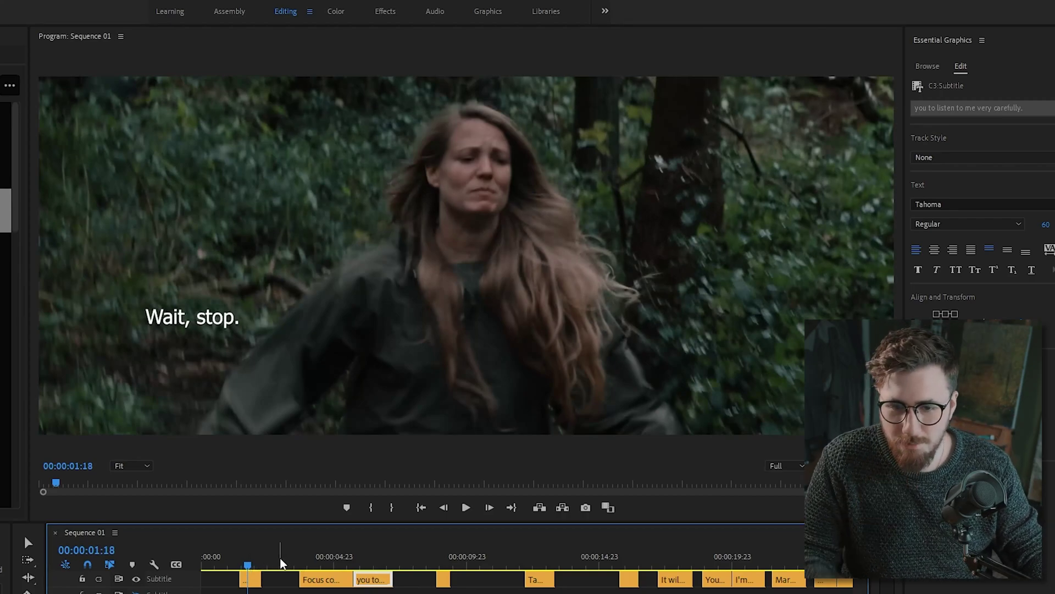
{"action": "left_click_drag", "start_coordinate": [280, 557], "coordinate": [589, 558]}
{"action": "scroll", "coordinate": [495, 577], "scroll_direction": "down", "scroll_amount": 5}
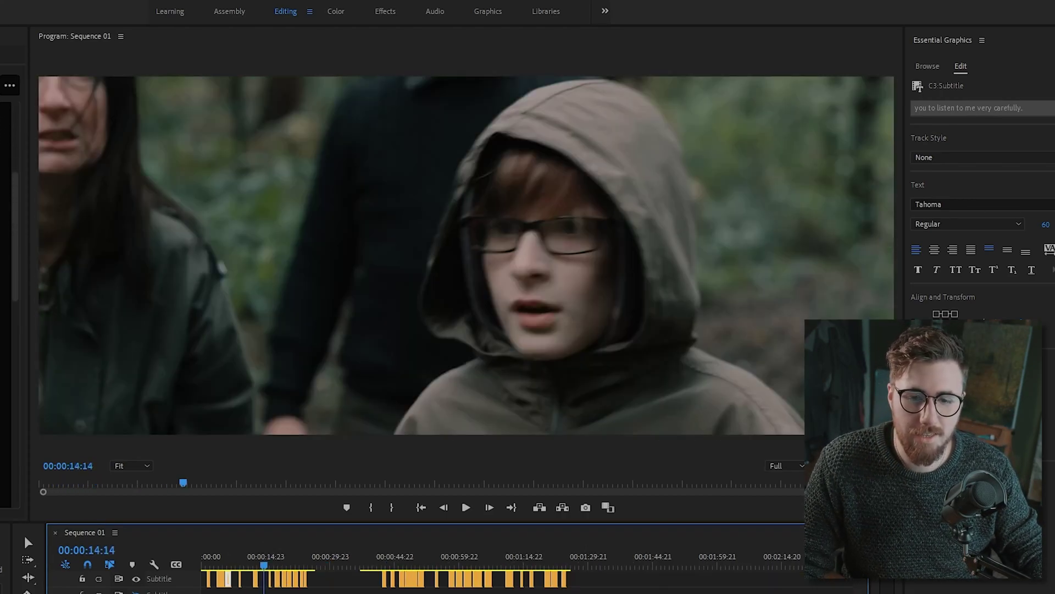
{"action": "left_click_drag", "start_coordinate": [338, 556], "coordinate": [412, 571]}
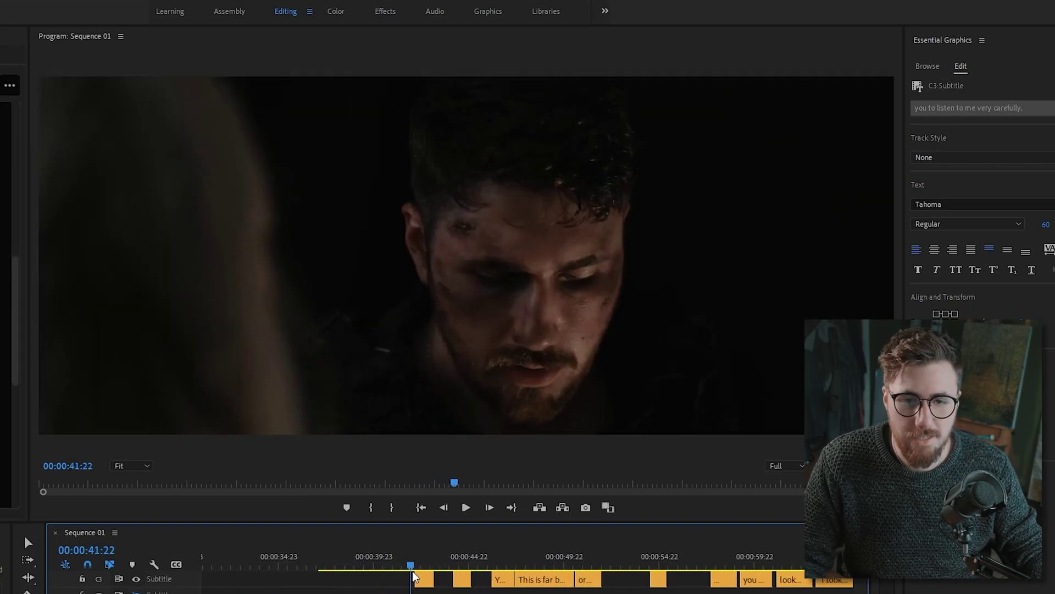
{"action": "left_click", "coordinate": [380, 559]}
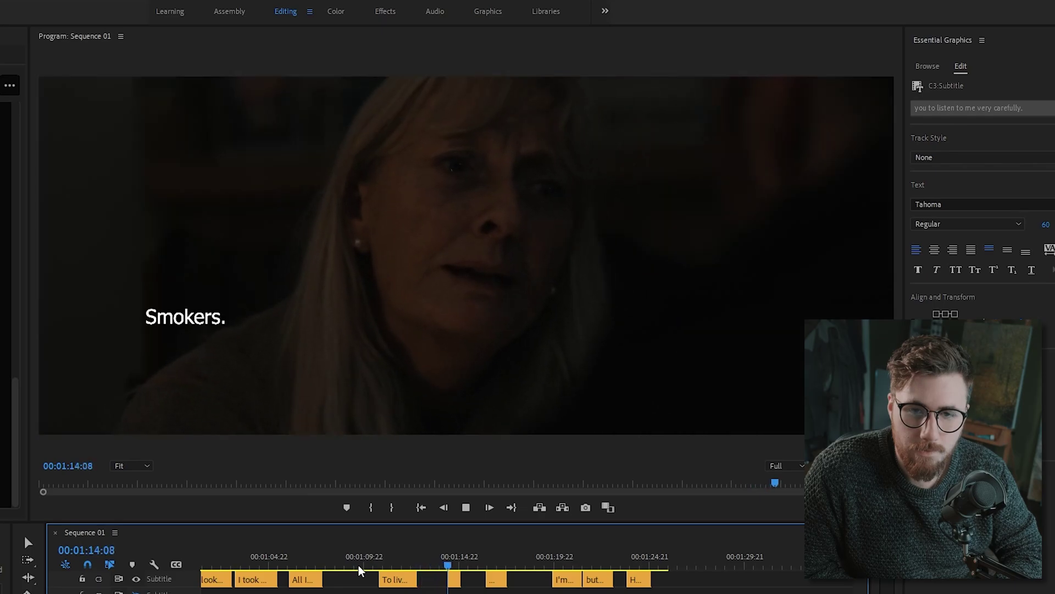
{"action": "key", "text": "space"}
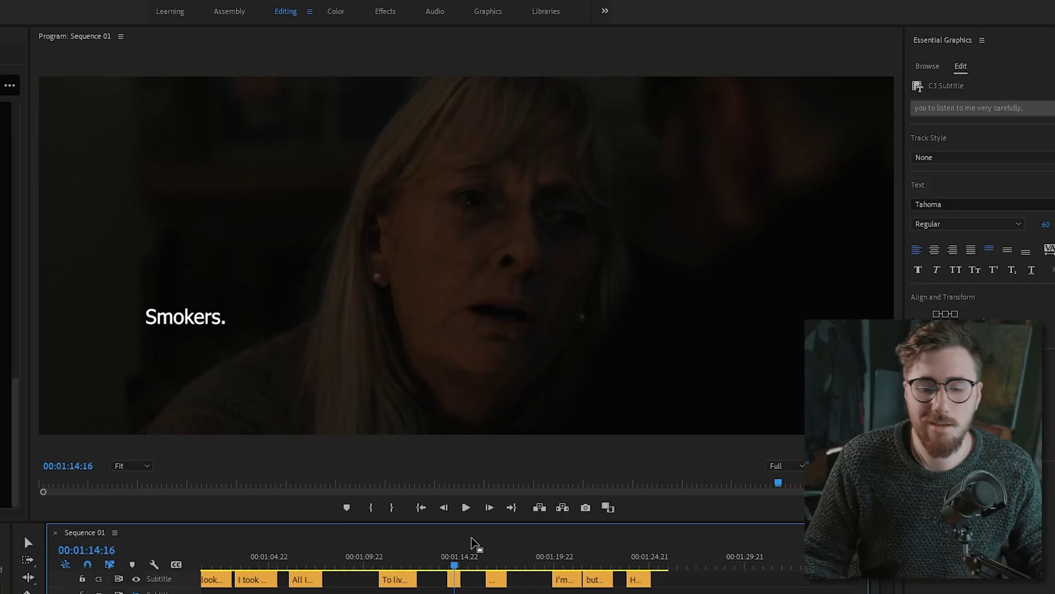
{"action": "key", "text": "space"}
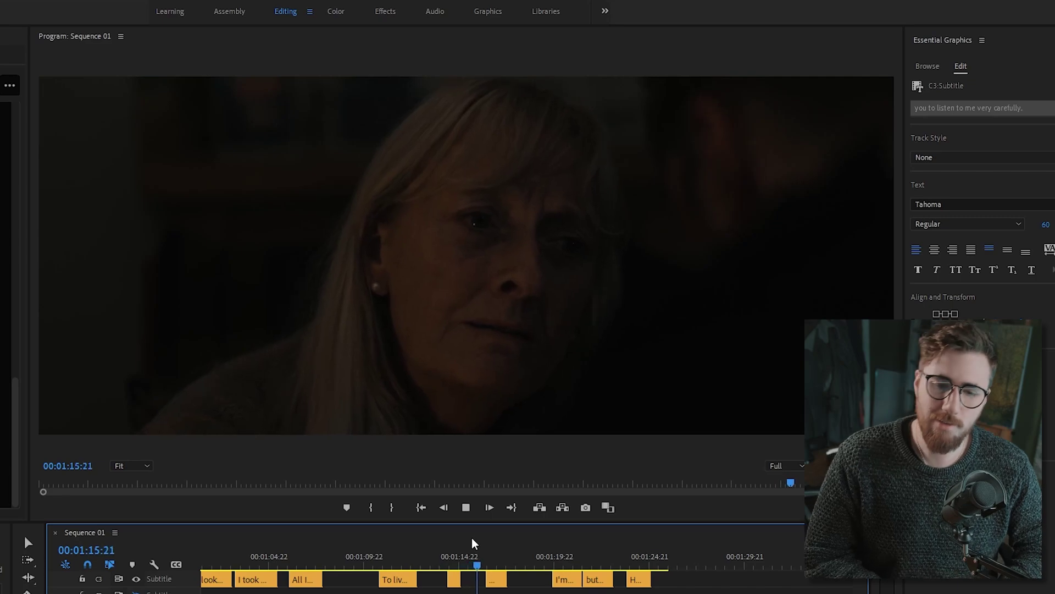